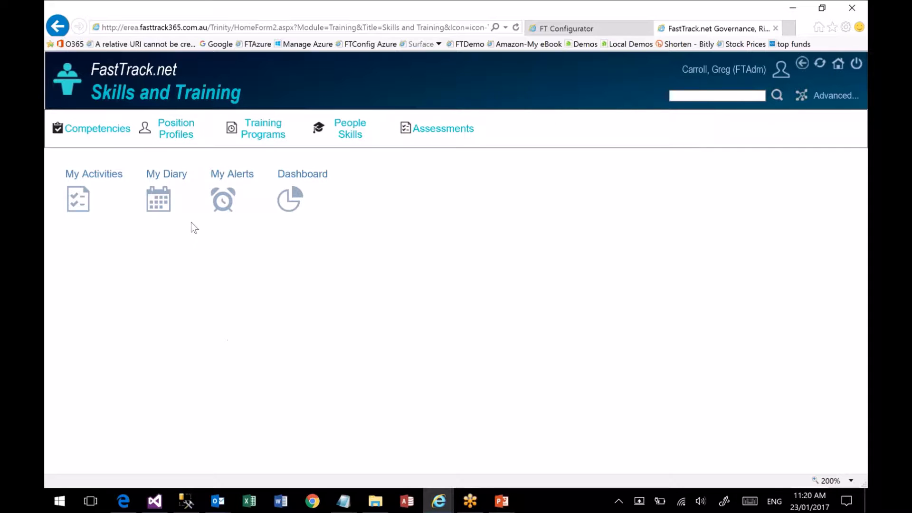
Step: Open the Positions library under Position Profiles and start creating a new position record
{"action": "left_click", "coordinate": [107, 144]}
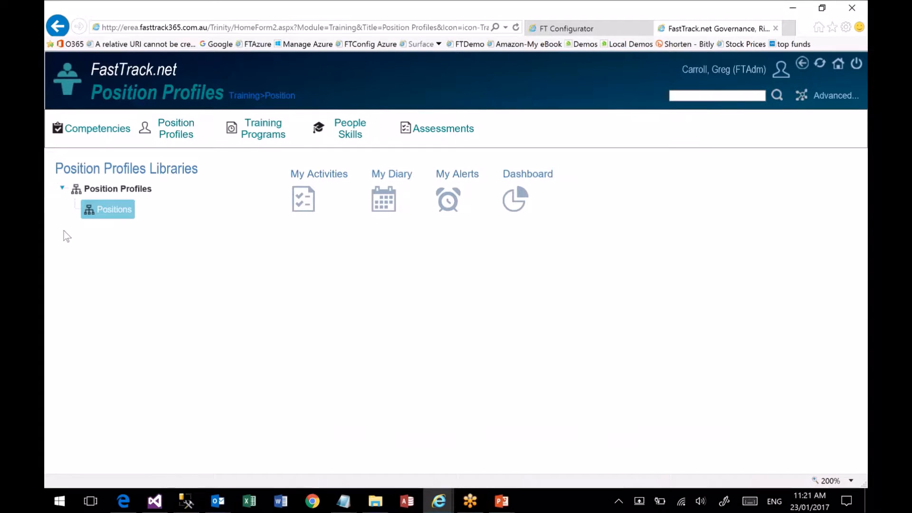
{"action": "left_click", "coordinate": [101, 211]}
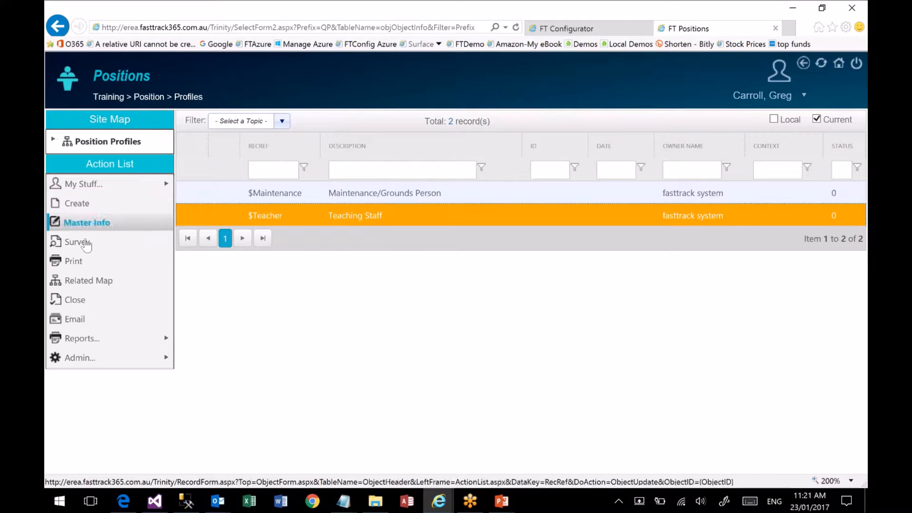
{"action": "left_click", "coordinate": [77, 204]}
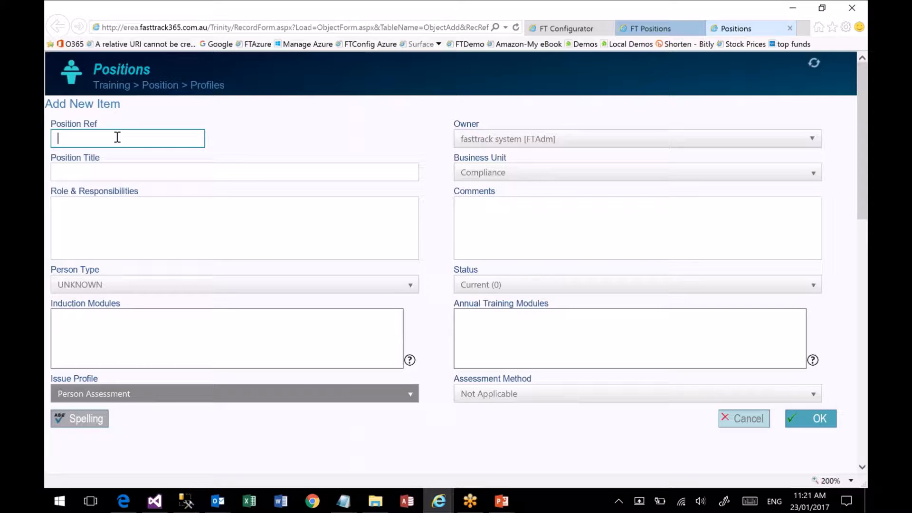
Step: Enter position ref $AdminStaff and title Administration/Backoffice Staff, and set the person type to NonTeacher
{"action": "type", "text": "$"}
{"action": "type", "text": "AdminStaff"}
{"action": "left_click", "coordinate": [112, 173]}
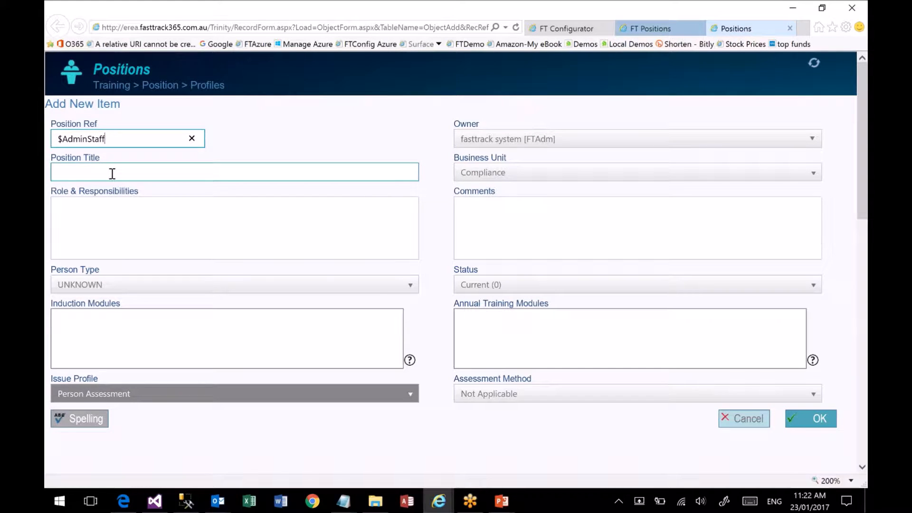
{"action": "type", "text": "Administration/Backoffice Staff"}
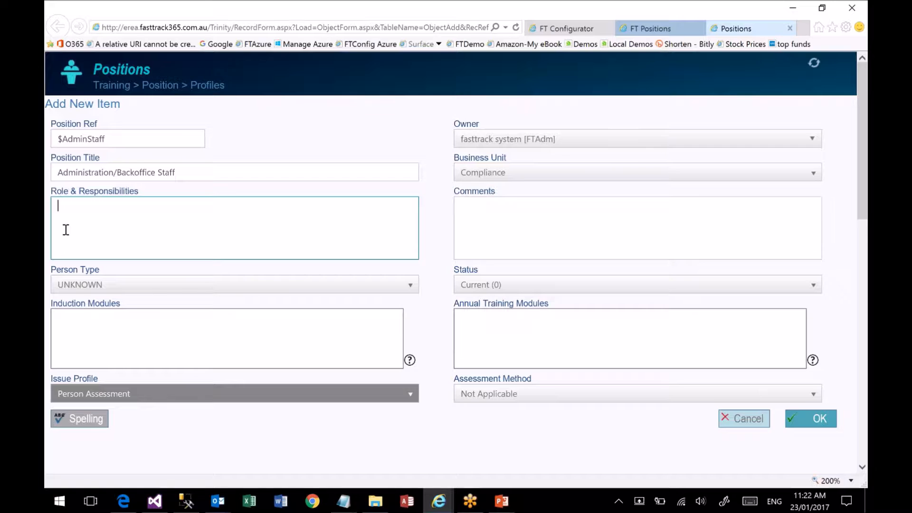
{"action": "left_click", "coordinate": [321, 289]}
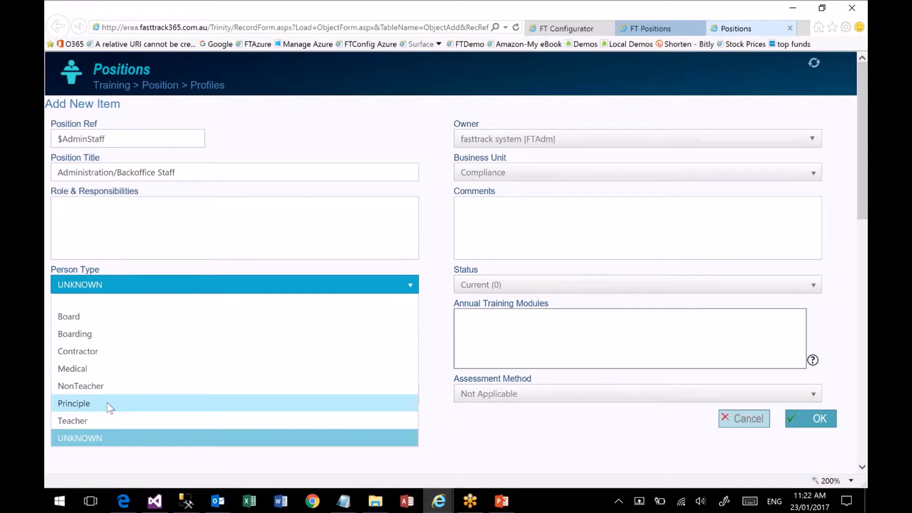
{"action": "left_click", "coordinate": [79, 388]}
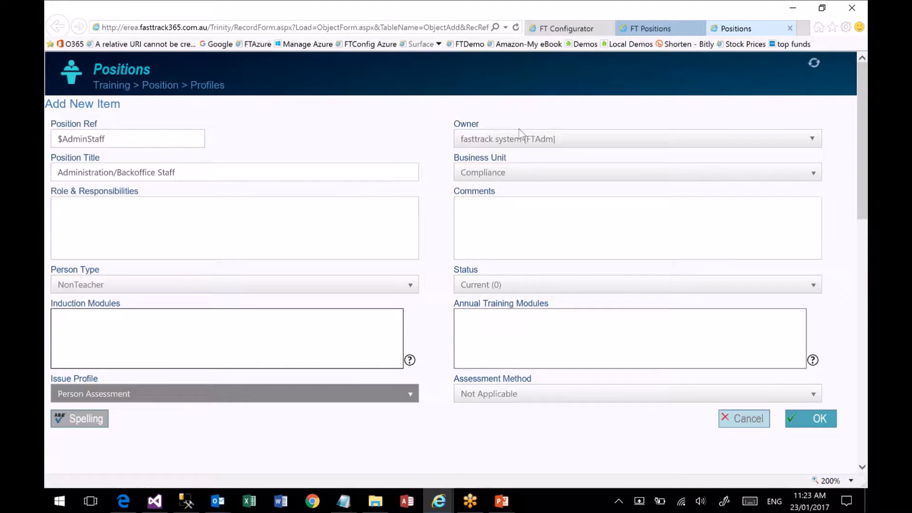
Step: Examine the Owner, Business Unit, Comments and Status fields and the Induction and Annual Training Modules lists of the new position
{"action": "left_click", "coordinate": [522, 142]}
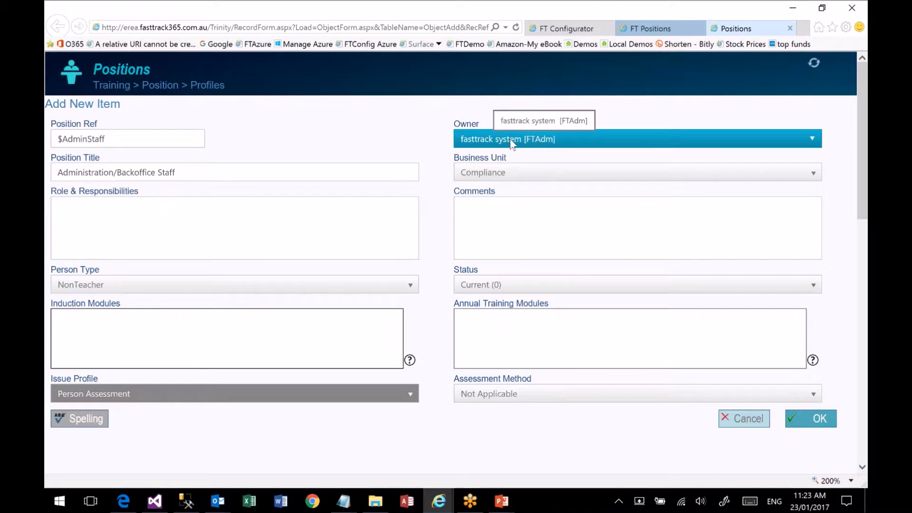
{"action": "left_click", "coordinate": [579, 232]}
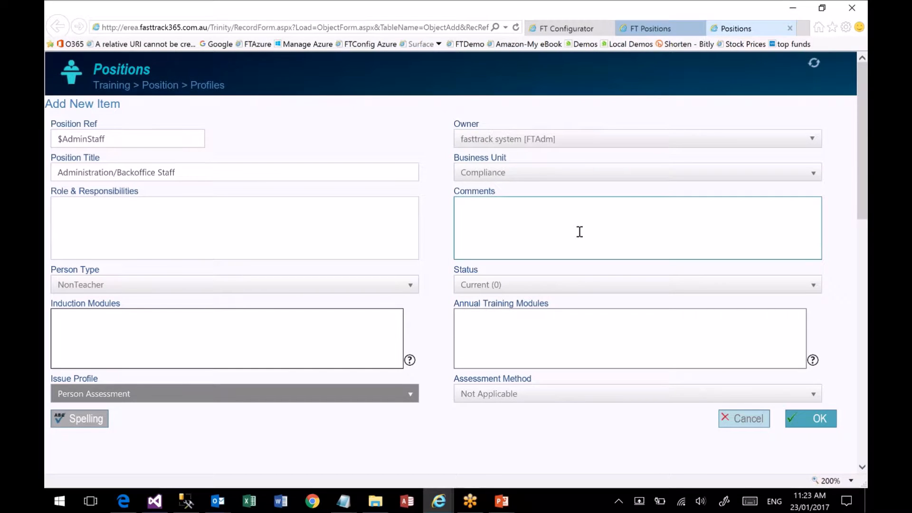
{"action": "left_click", "coordinate": [503, 178]}
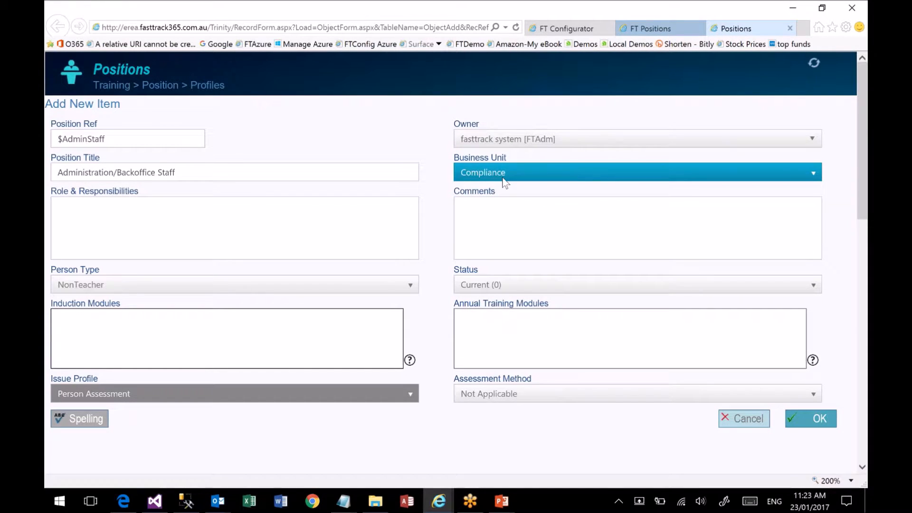
{"action": "left_click", "coordinate": [520, 211]}
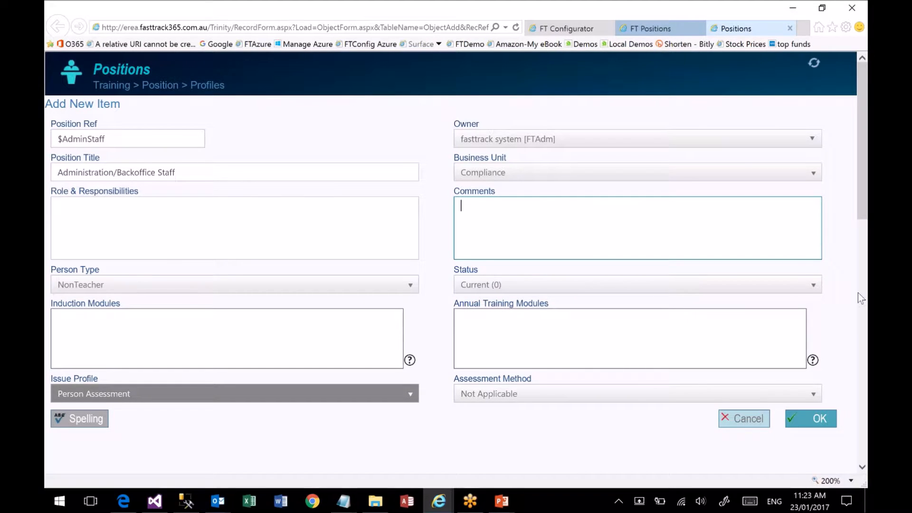
{"action": "left_click", "coordinate": [809, 288]}
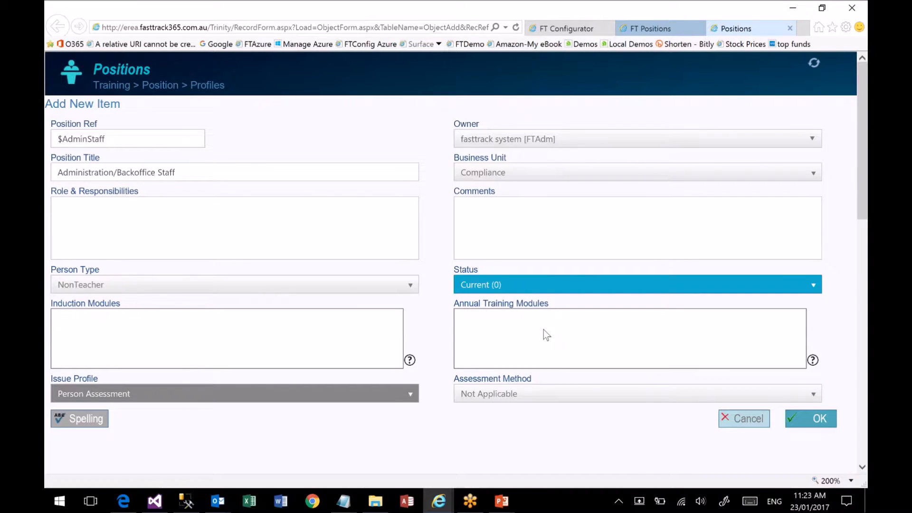
{"action": "left_click", "coordinate": [139, 304]}
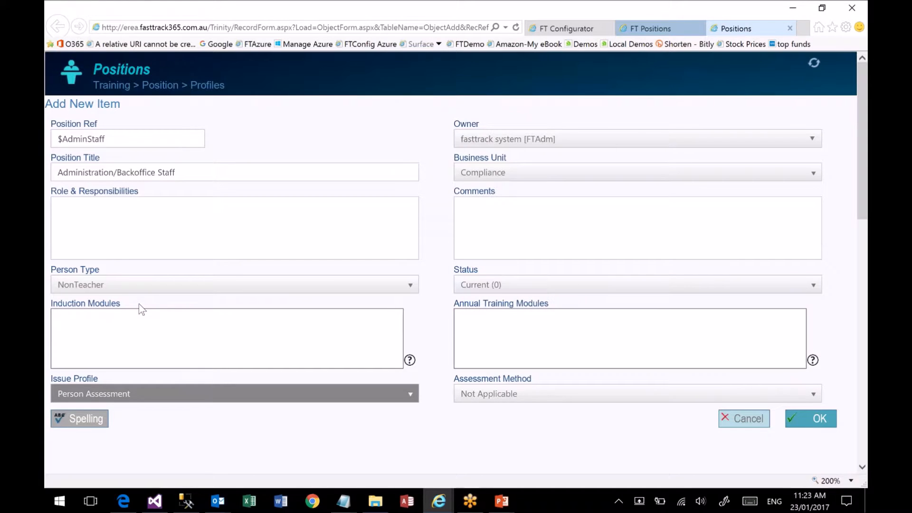
{"action": "triple_click", "coordinate": [86, 305]}
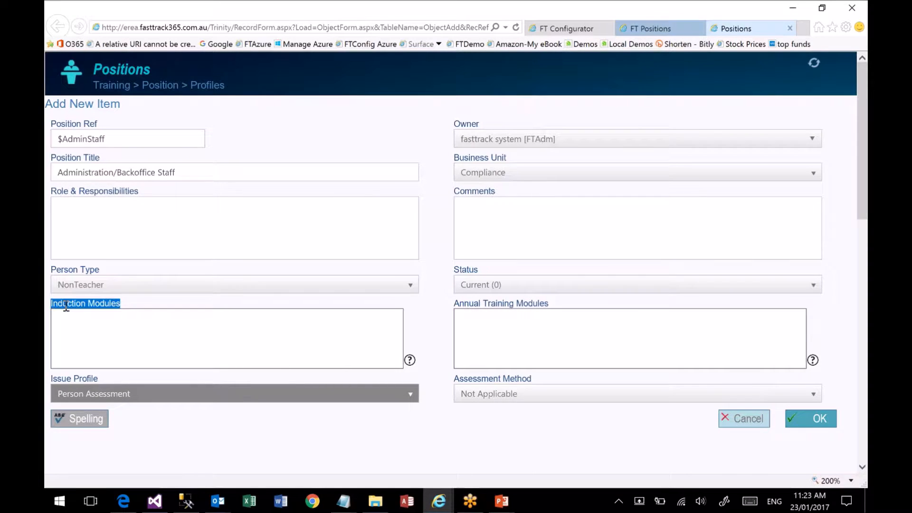
{"action": "left_click_drag", "start_coordinate": [552, 306], "coordinate": [450, 307]}
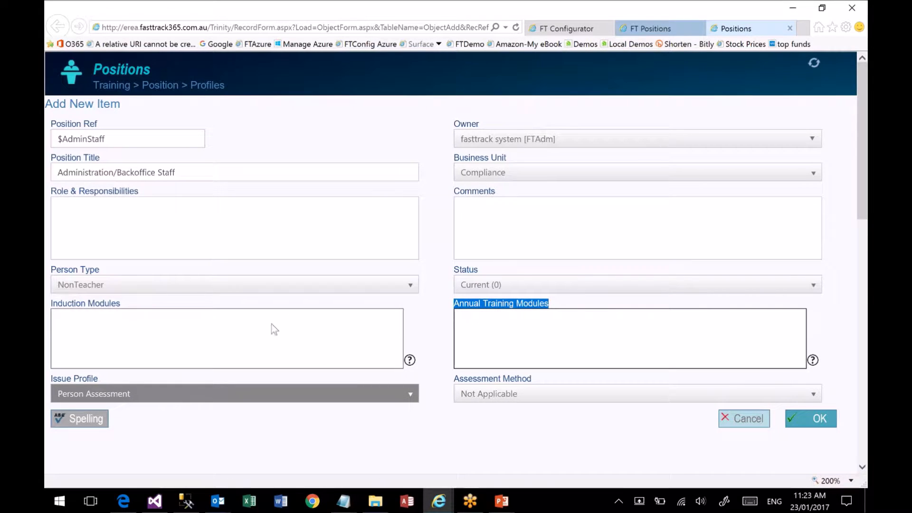
Step: Assign induction modules TIA-16-0001, TIA-16-0002, TIA-16-0005 and TIA-16-0006 to the position and save the selection
{"action": "left_click", "coordinate": [409, 359]}
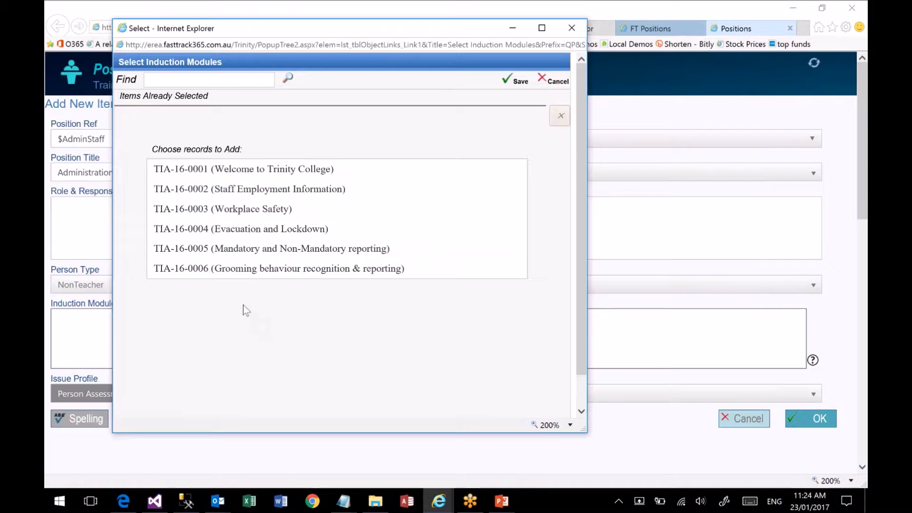
{"action": "left_click", "coordinate": [230, 177]}
{"action": "left_click", "coordinate": [232, 174]}
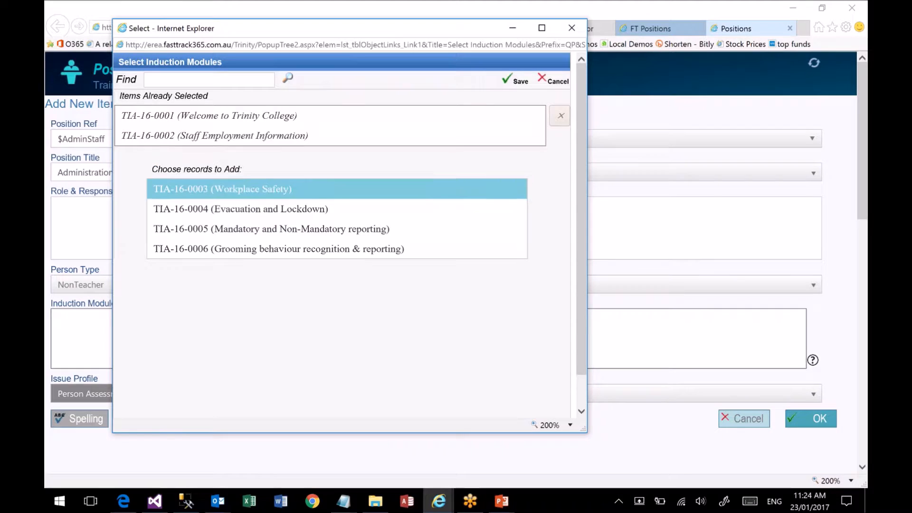
{"action": "left_click", "coordinate": [253, 231]}
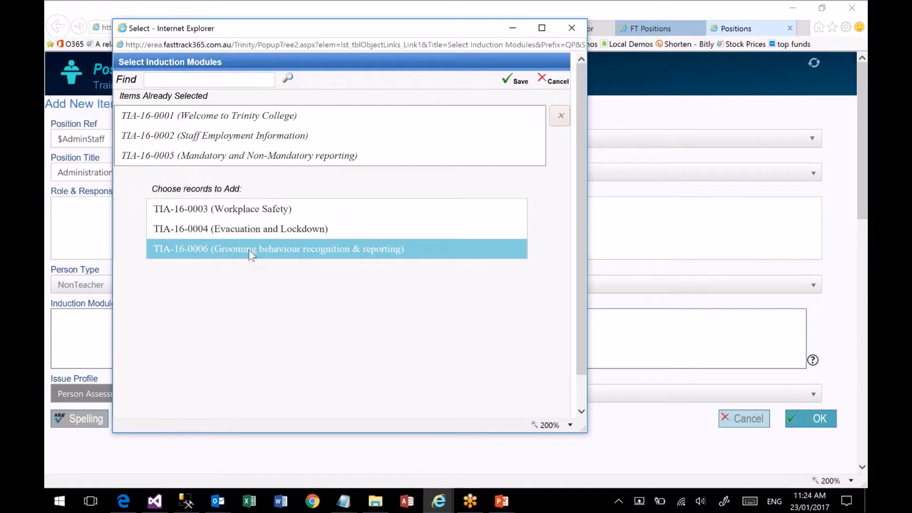
{"action": "left_click", "coordinate": [251, 254]}
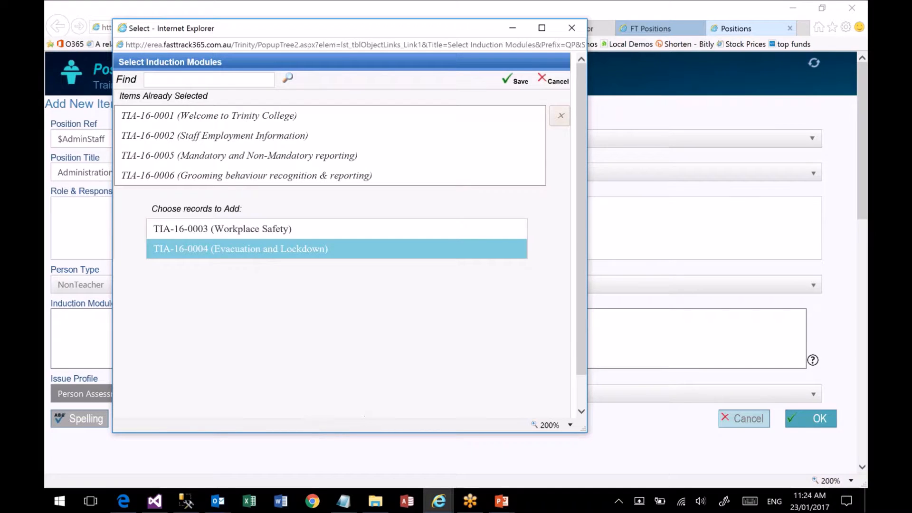
{"action": "left_click", "coordinate": [513, 81]}
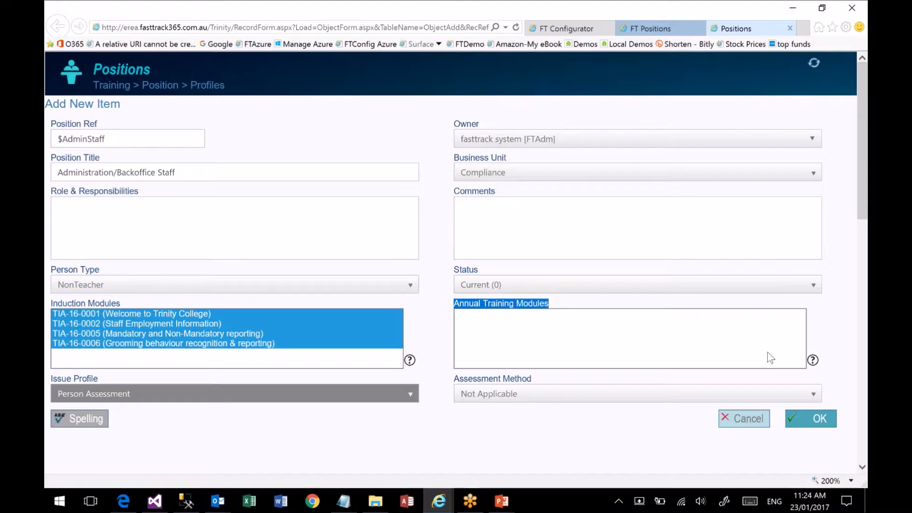
Step: Assign annual training modules TSA-16-0002 and TSA-07-0001, leaving out TSA-16-0001 (Incident Reporting), and save the new position
{"action": "left_click", "coordinate": [813, 361]}
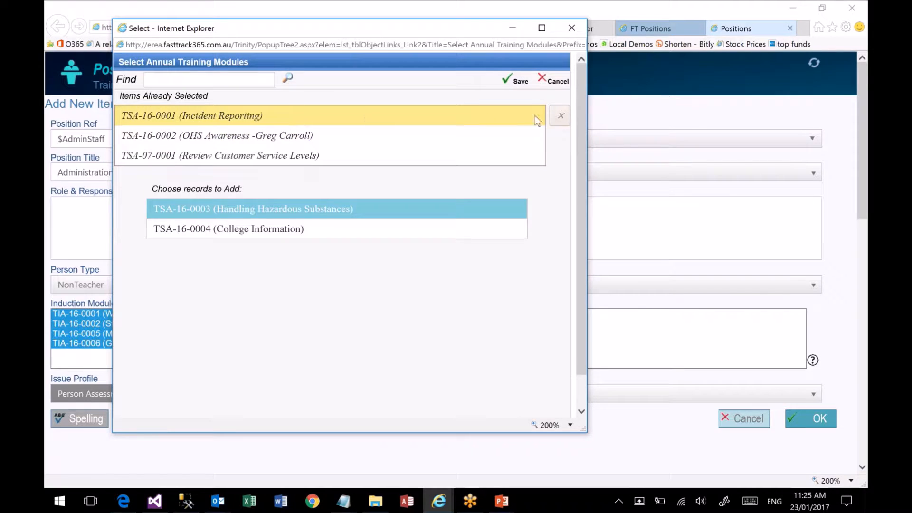
{"action": "left_click", "coordinate": [381, 121]}
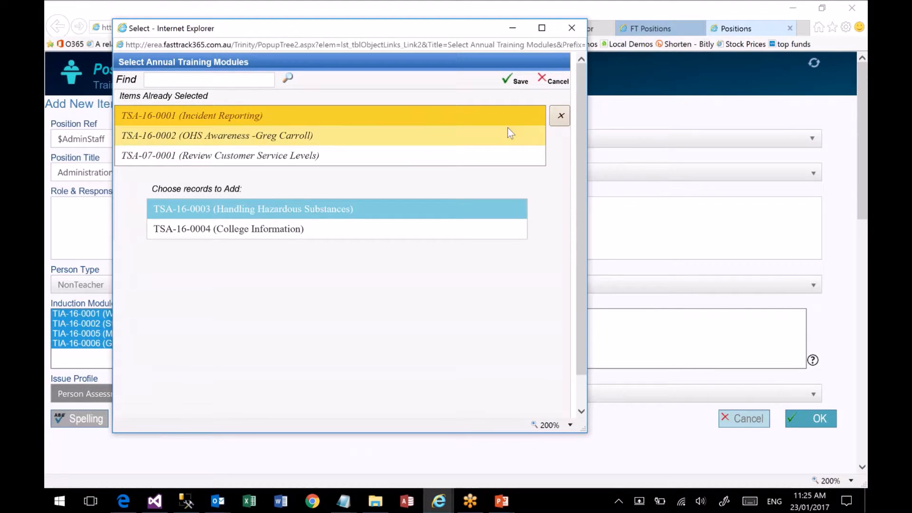
{"action": "left_click", "coordinate": [560, 117]}
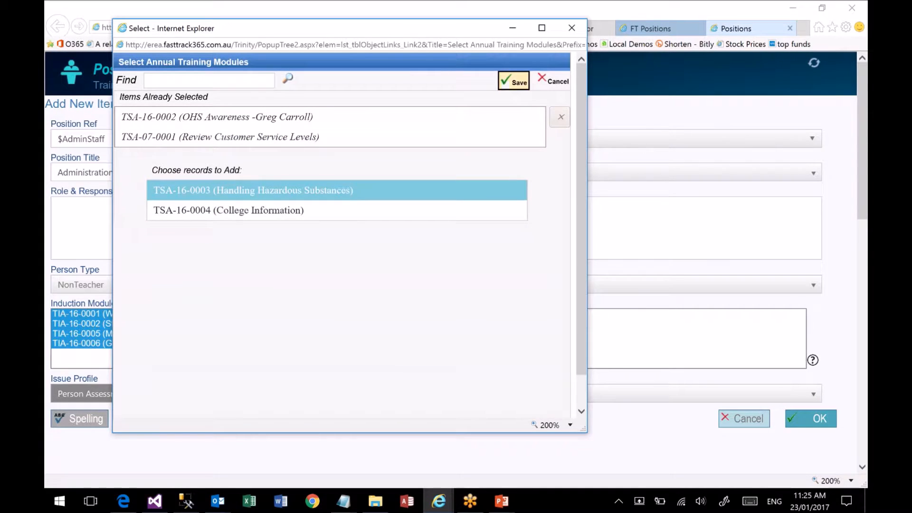
{"action": "left_click", "coordinate": [515, 80]}
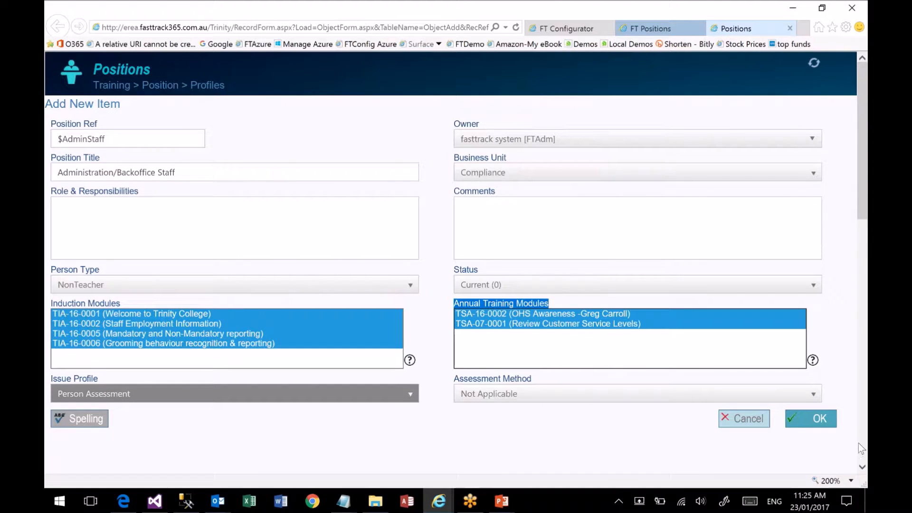
{"action": "left_click", "coordinate": [813, 422]}
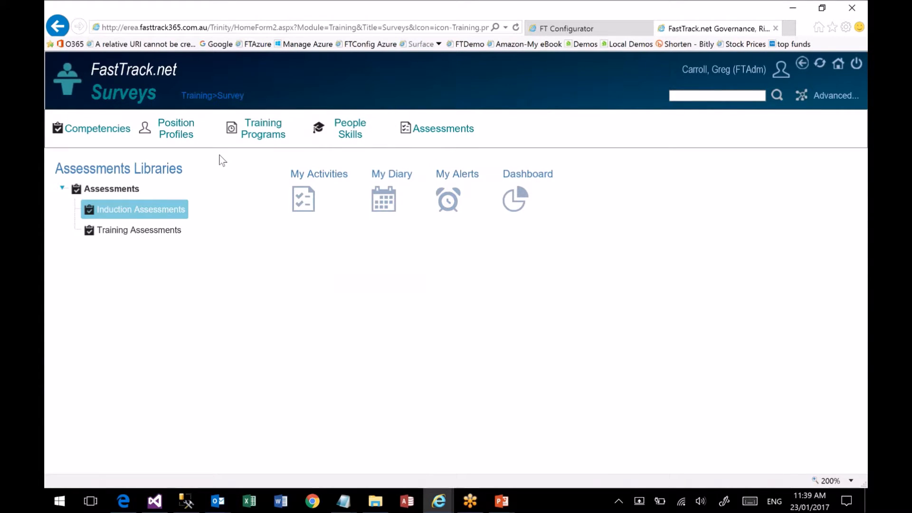
Step: Open the contractor's record through People Skills, set the position profile to Administration/Backoffice Staff [$AdminStaff] and save the record
{"action": "mouse_move", "coordinate": [352, 132]}
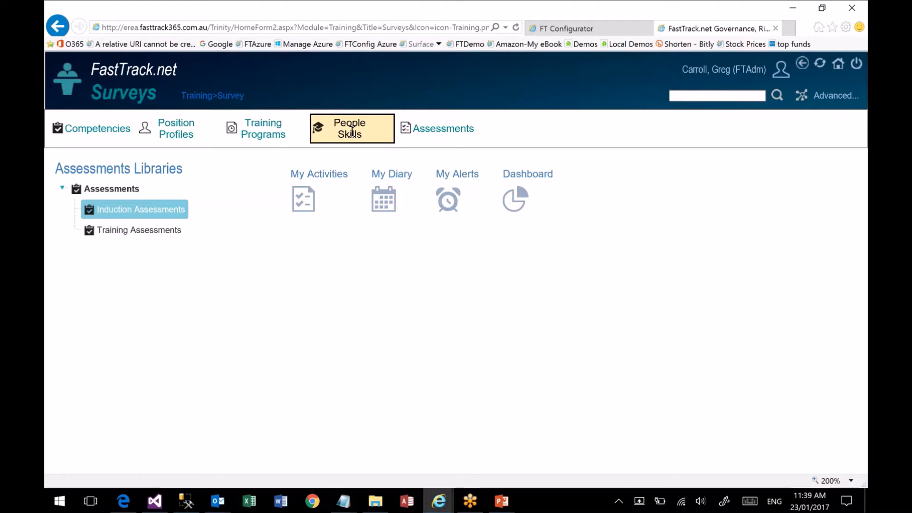
{"action": "left_click", "coordinate": [352, 131]}
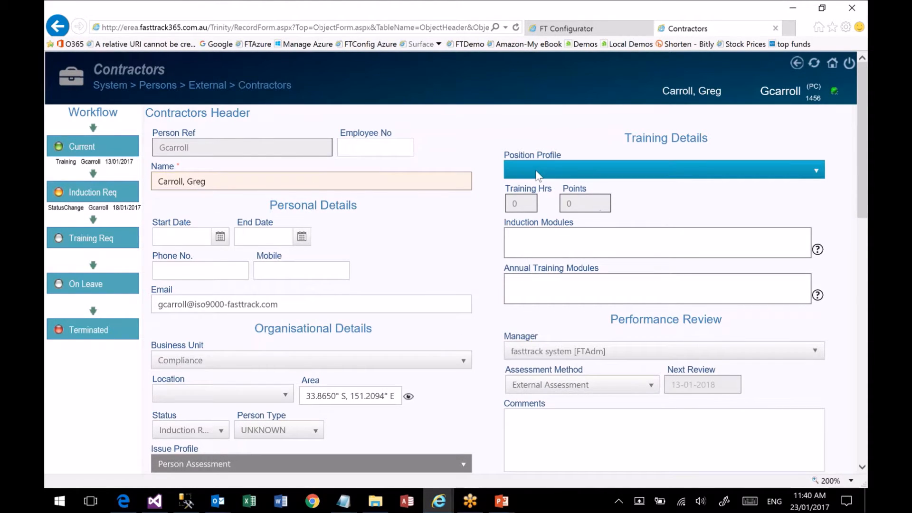
{"action": "left_click", "coordinate": [817, 172]}
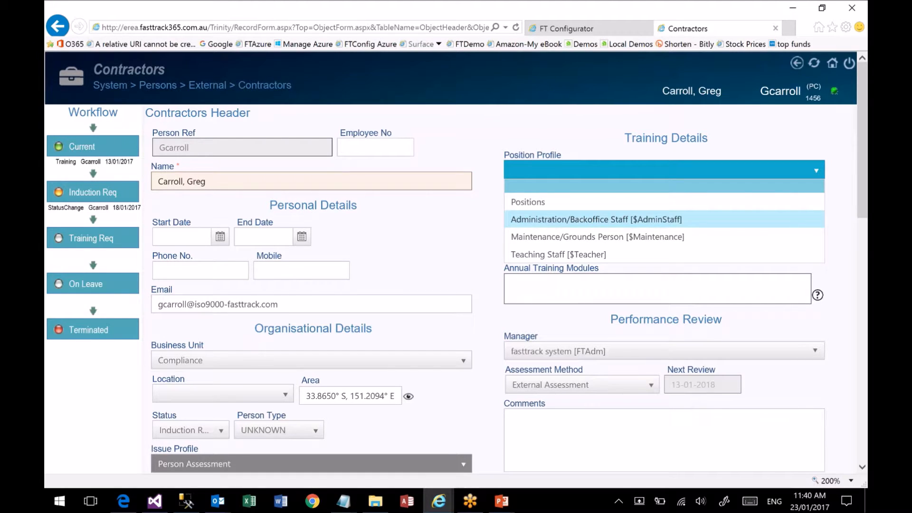
{"action": "left_click", "coordinate": [616, 217]}
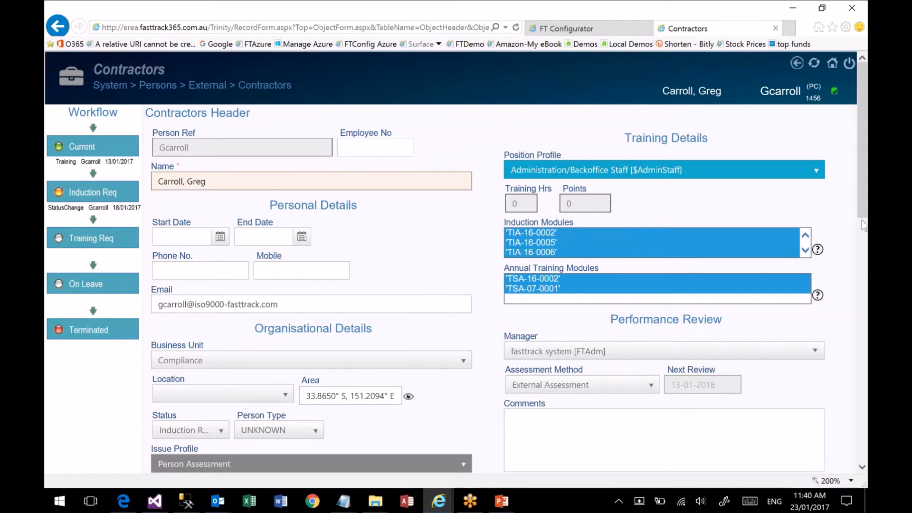
{"action": "left_click_drag", "start_coordinate": [863, 209], "coordinate": [863, 234]}
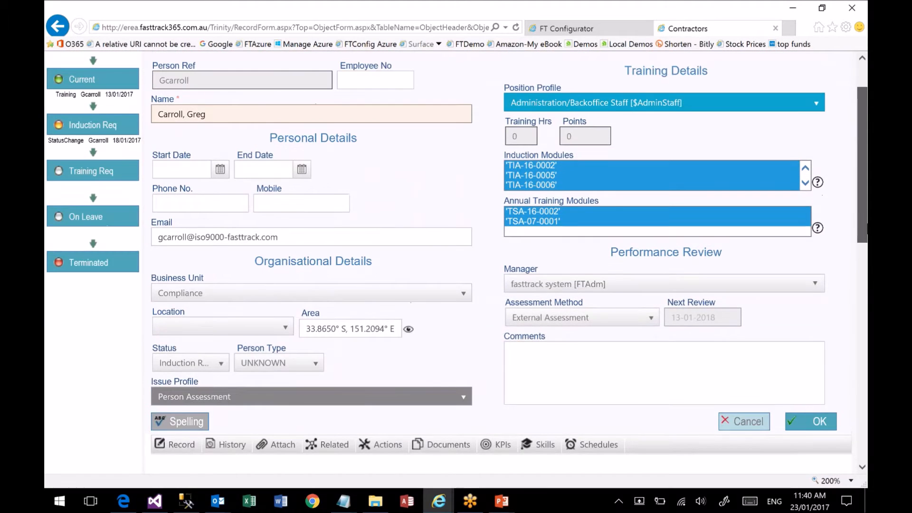
{"action": "left_click", "coordinate": [813, 425]}
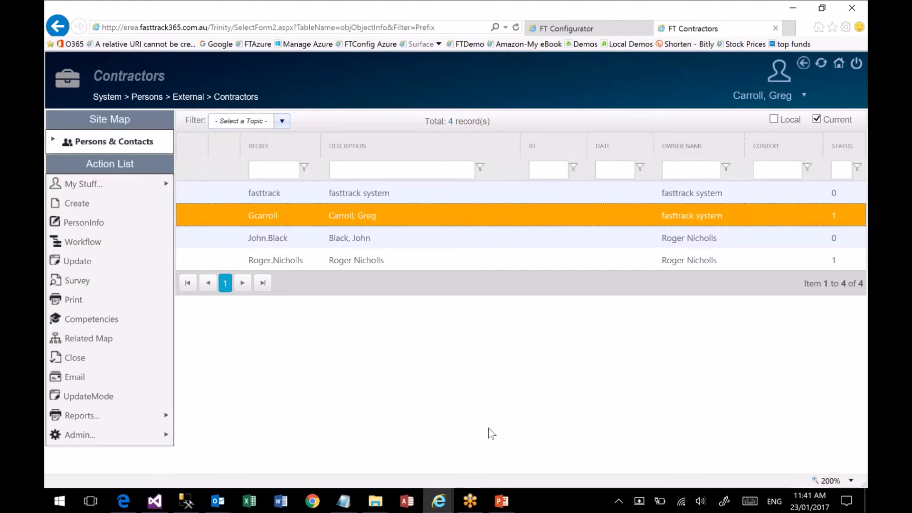
Step: Start an Induction Req workflow entry on the contractor's record and assign FTSupport as WhoToDo
{"action": "double_click", "coordinate": [326, 214]}
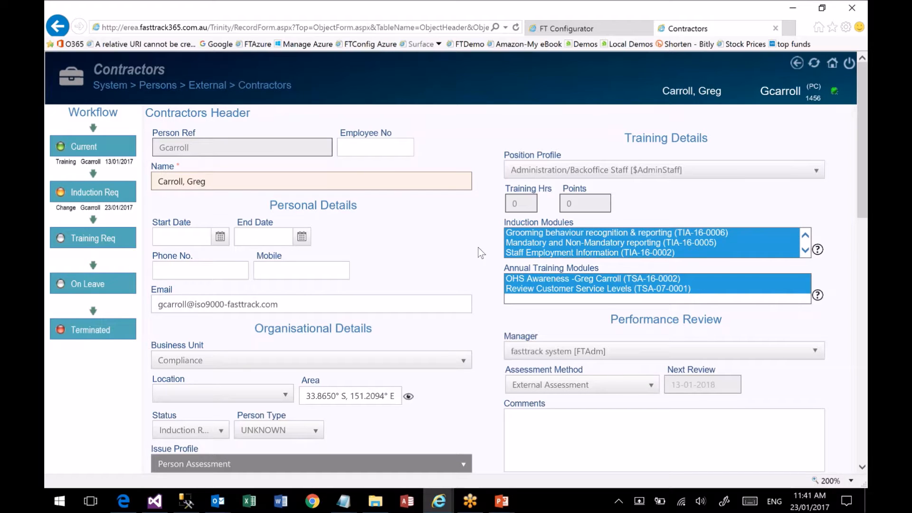
{"action": "left_click", "coordinate": [96, 195]}
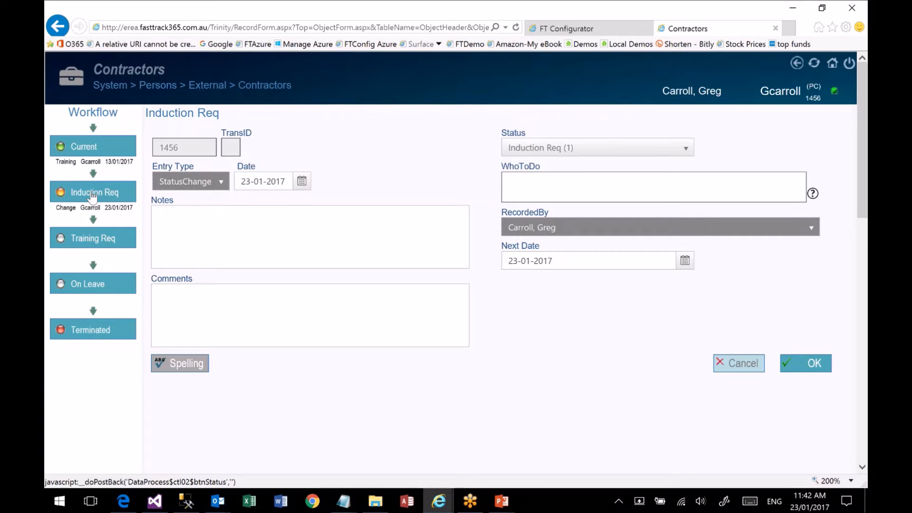
{"action": "left_click", "coordinate": [227, 224]}
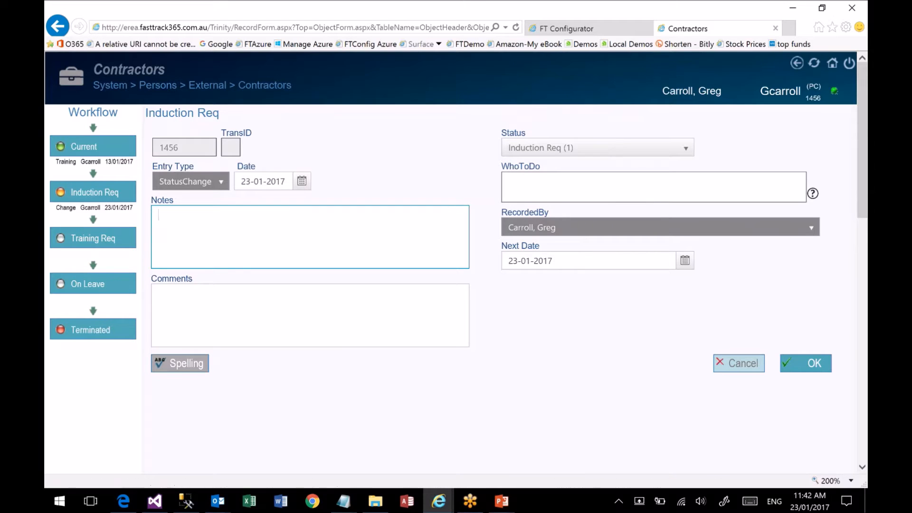
{"action": "left_click", "coordinate": [652, 188]}
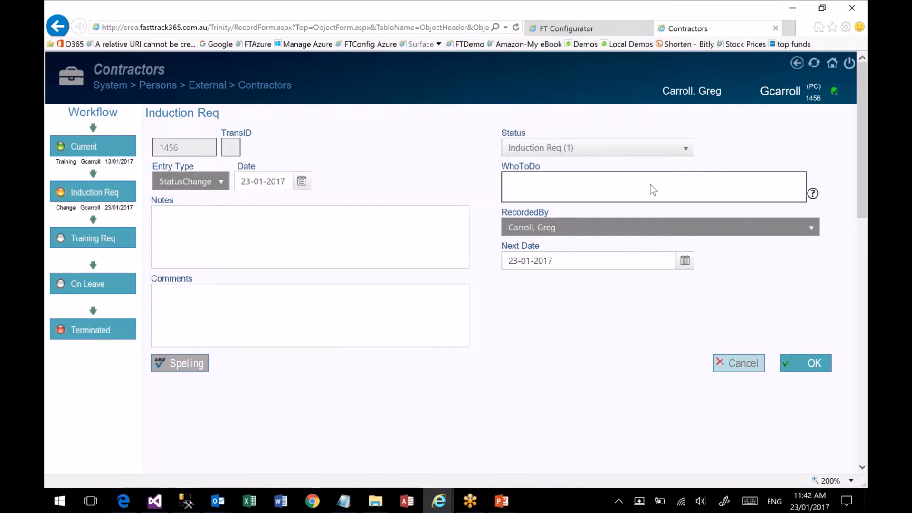
{"action": "left_click", "coordinate": [812, 194]}
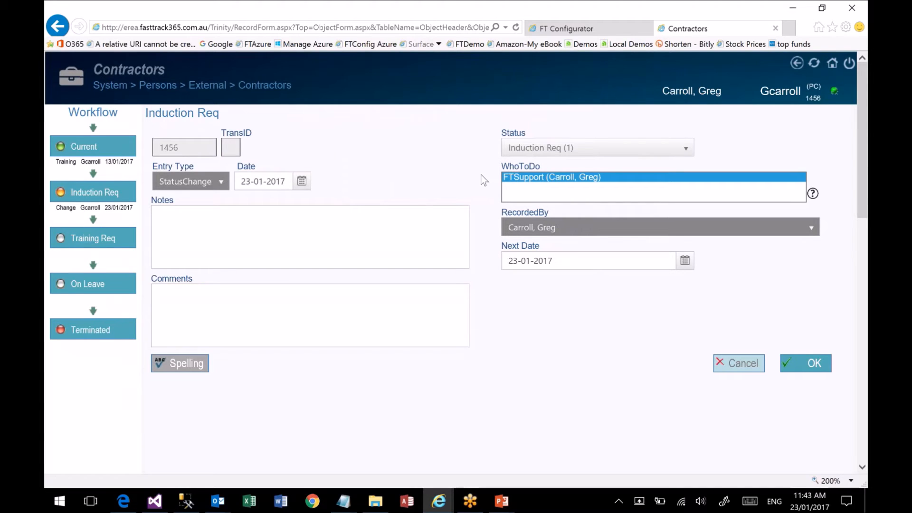
Step: Set the Induction Req entry's Next Date to 30-01-2017 and save the entry
{"action": "left_click", "coordinate": [556, 260]}
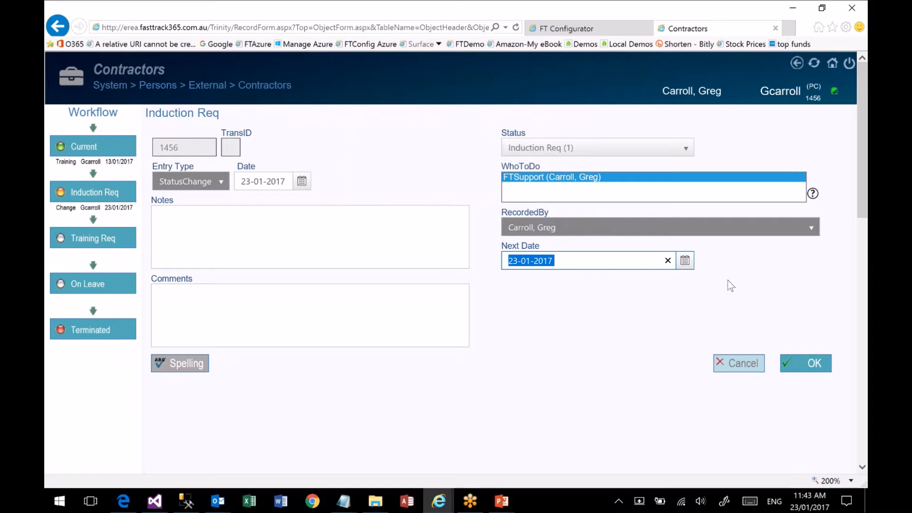
{"action": "left_click", "coordinate": [687, 266]}
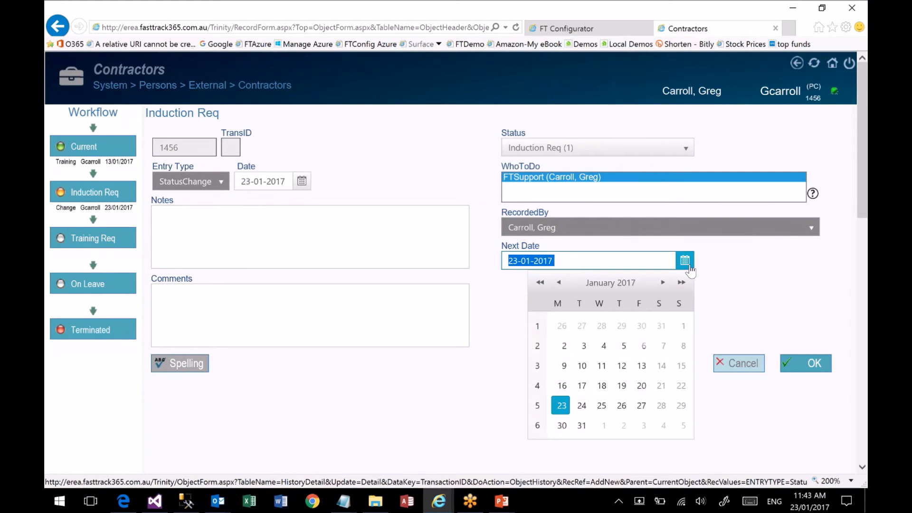
{"action": "left_click", "coordinate": [560, 425]}
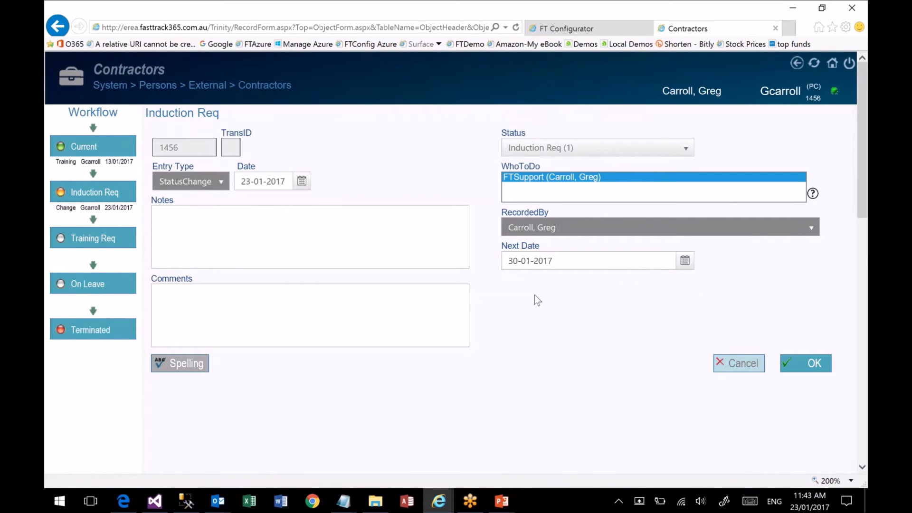
{"action": "left_click", "coordinate": [798, 365]}
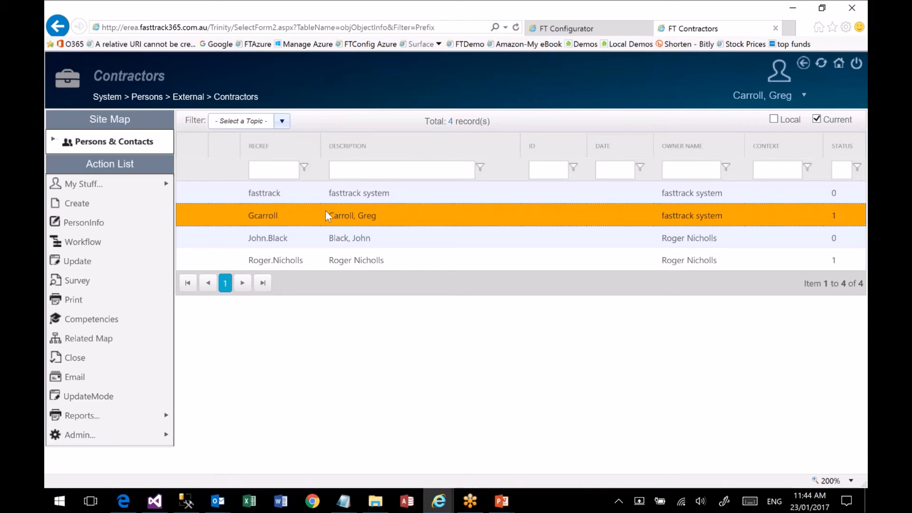
Step: Switch to the Staff Induction Training Required email in Outlook and follow its Induction Req link to the assessment questions
{"action": "key", "text": "alt+Tab"}
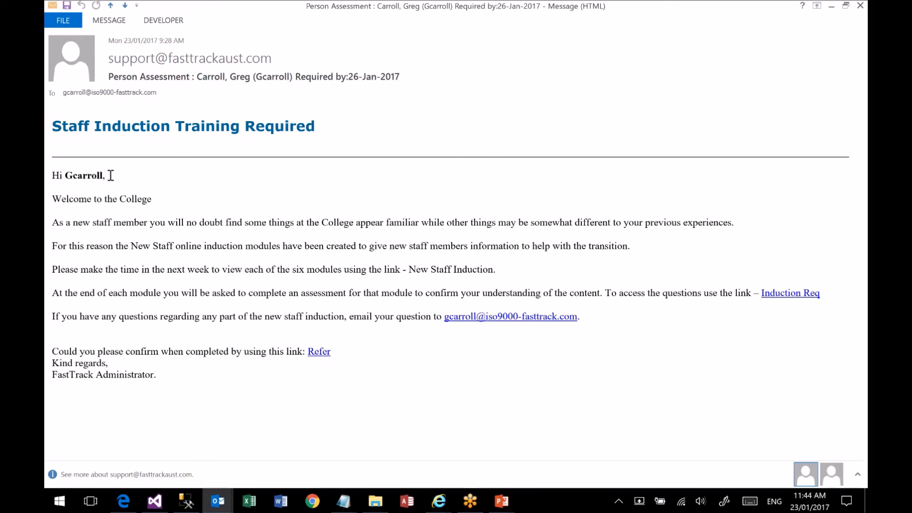
{"action": "double_click", "coordinate": [79, 176]}
{"action": "left_click", "coordinate": [179, 205]}
{"action": "left_click", "coordinate": [782, 295]}
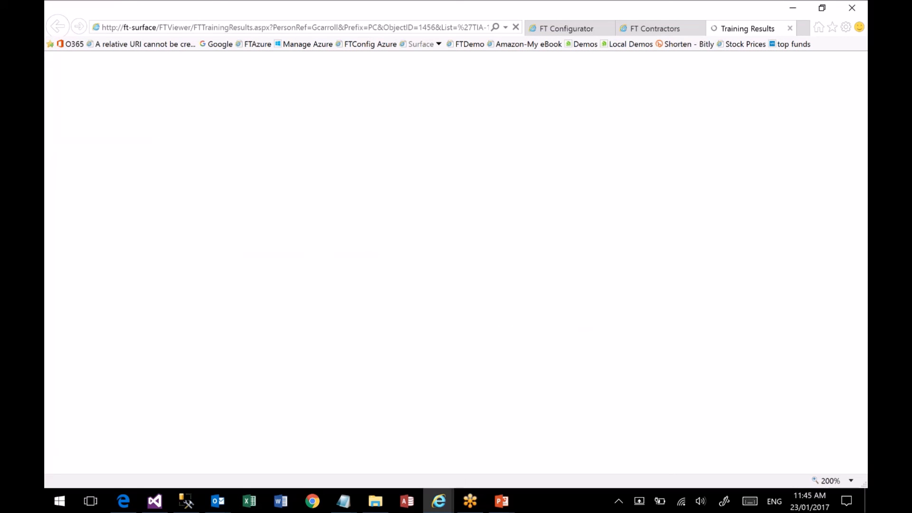